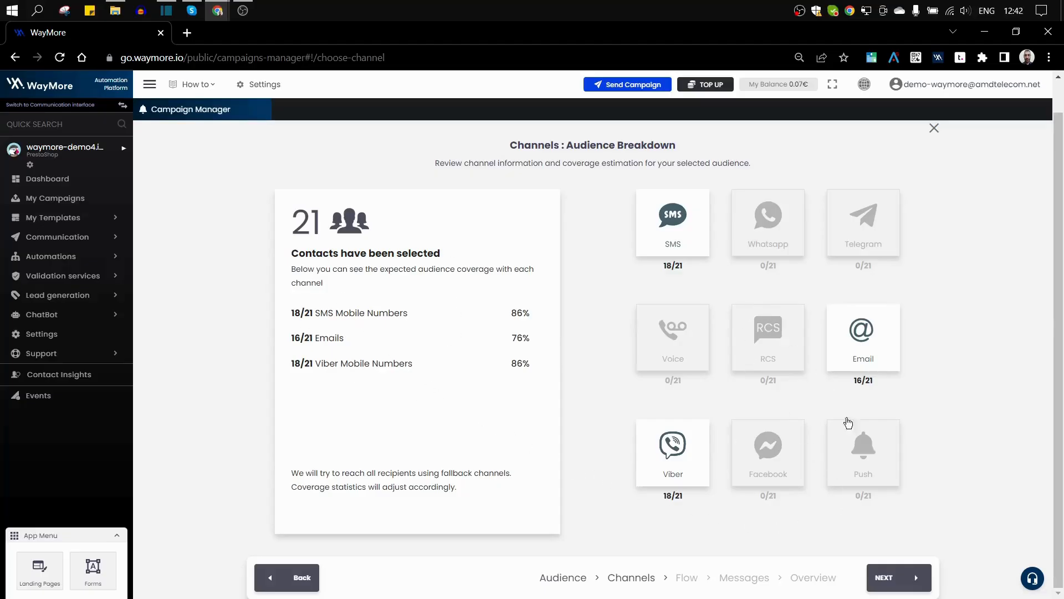
Proceed from the audience breakdown to the channel flow setup.
click(901, 587)
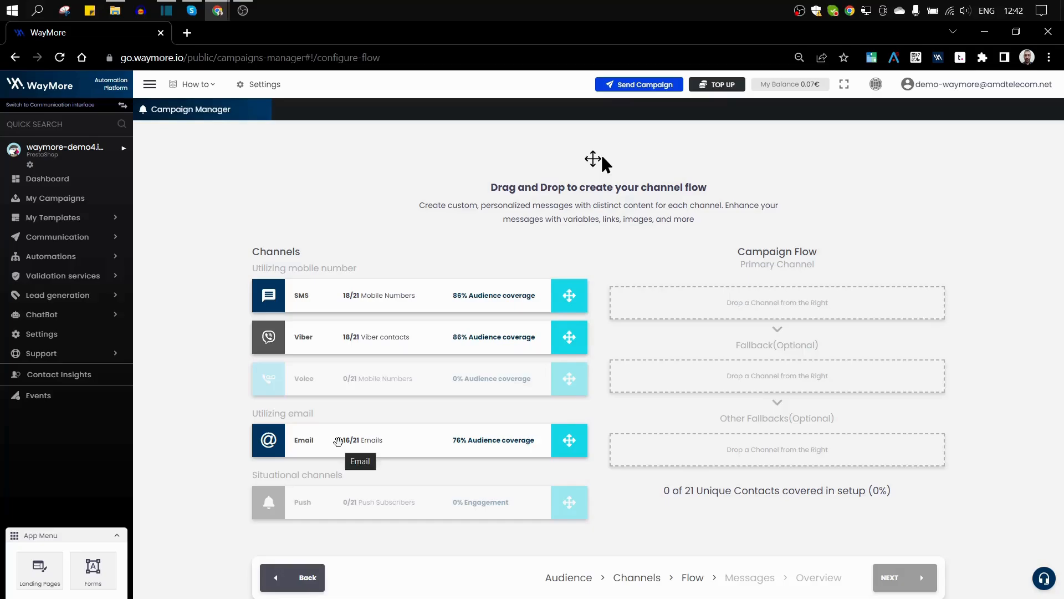
Build the campaign flow with Viber as primary channel, SMS as fallback and Email as other fallback.
drag(323, 341, 671, 307)
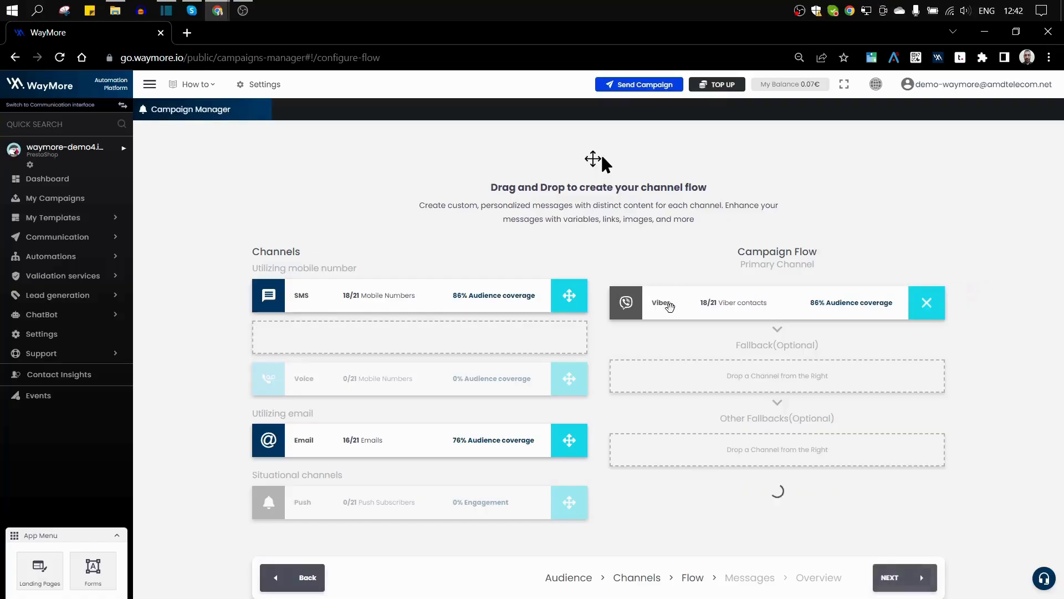
drag(357, 301, 751, 387)
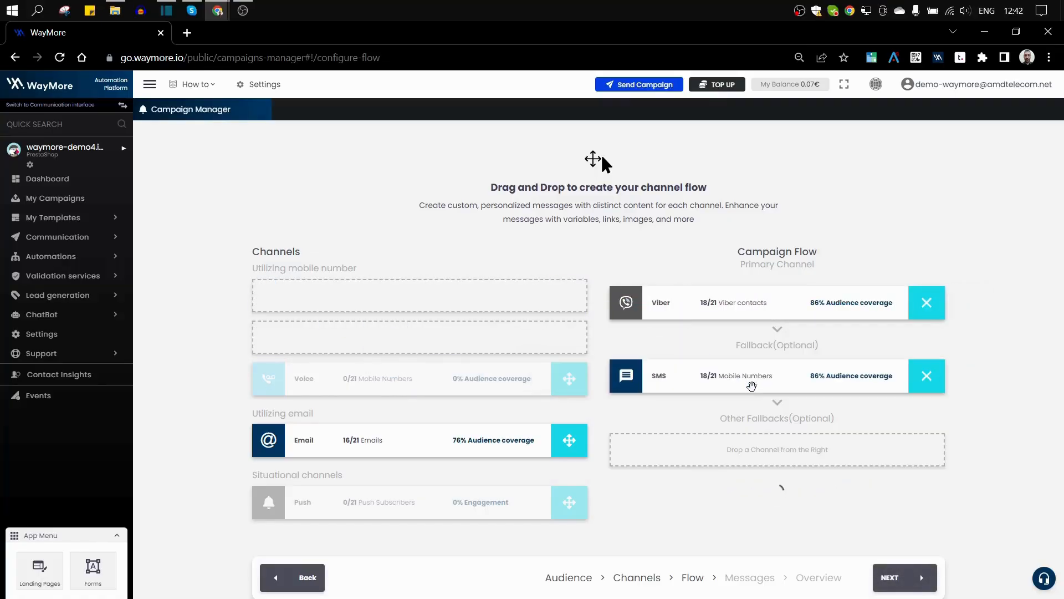
drag(466, 446, 779, 449)
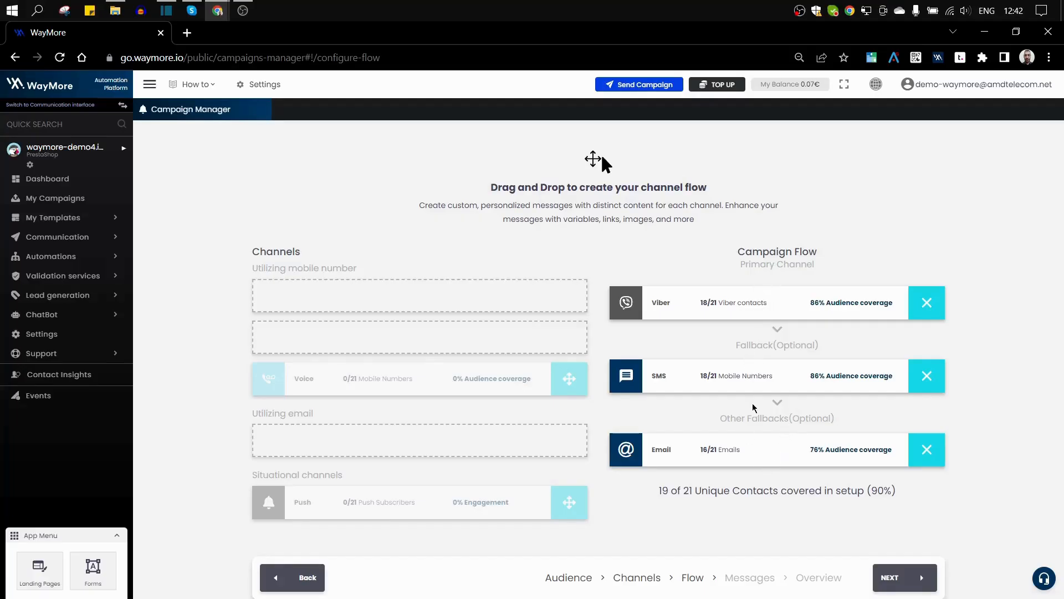
Remove the Email, SMS and Viber channels from the campaign flow.
click(929, 463)
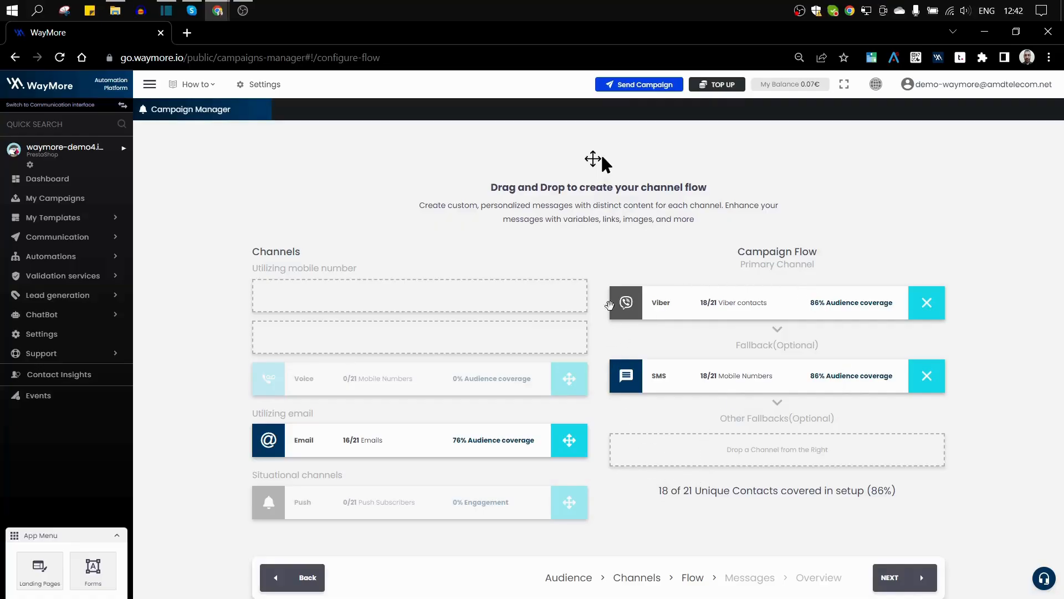
click(928, 376)
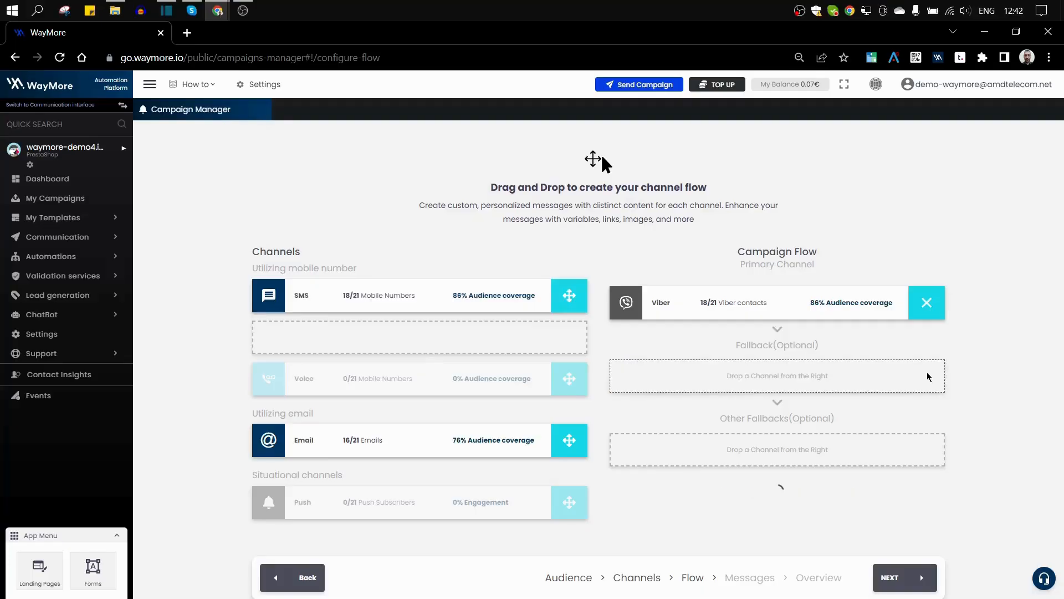
click(928, 304)
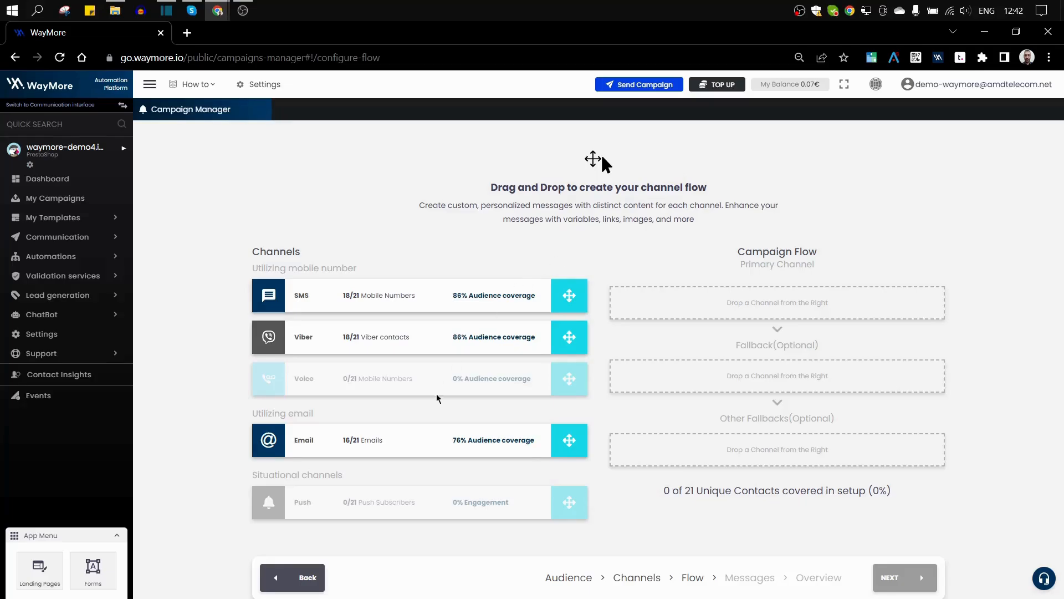
Set Email as primary channel, Viber as fallback and SMS as other fallback, and continue to the message setup.
drag(326, 442, 721, 310)
drag(324, 340, 706, 371)
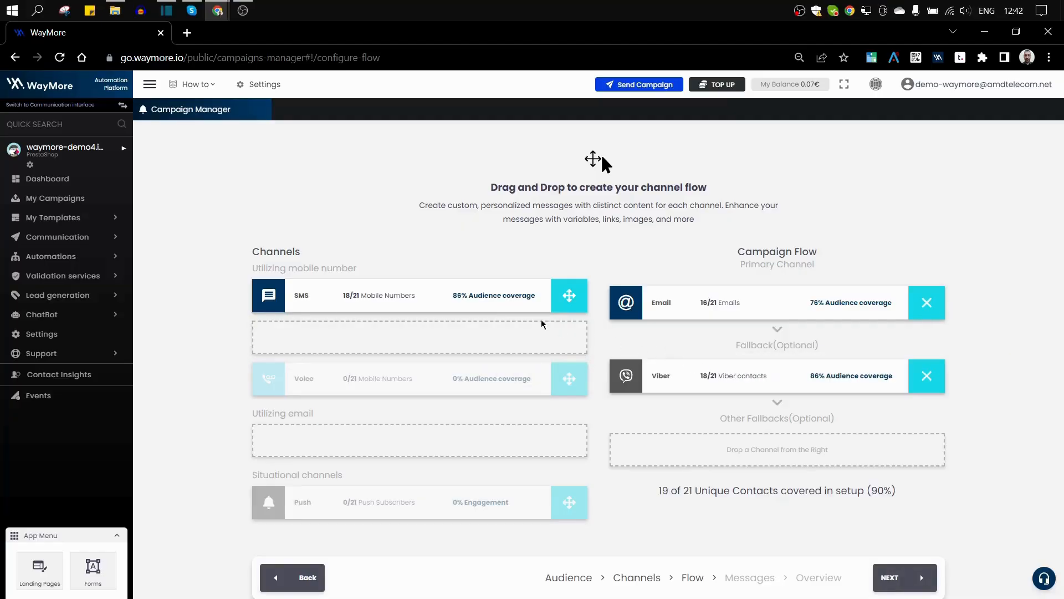
drag(290, 292, 712, 450)
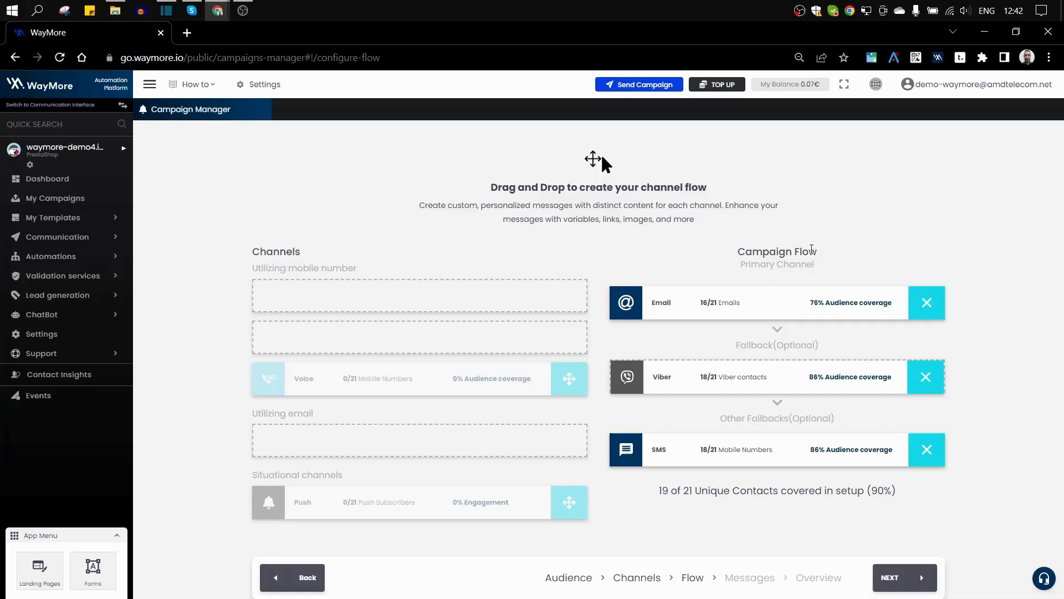
click(891, 579)
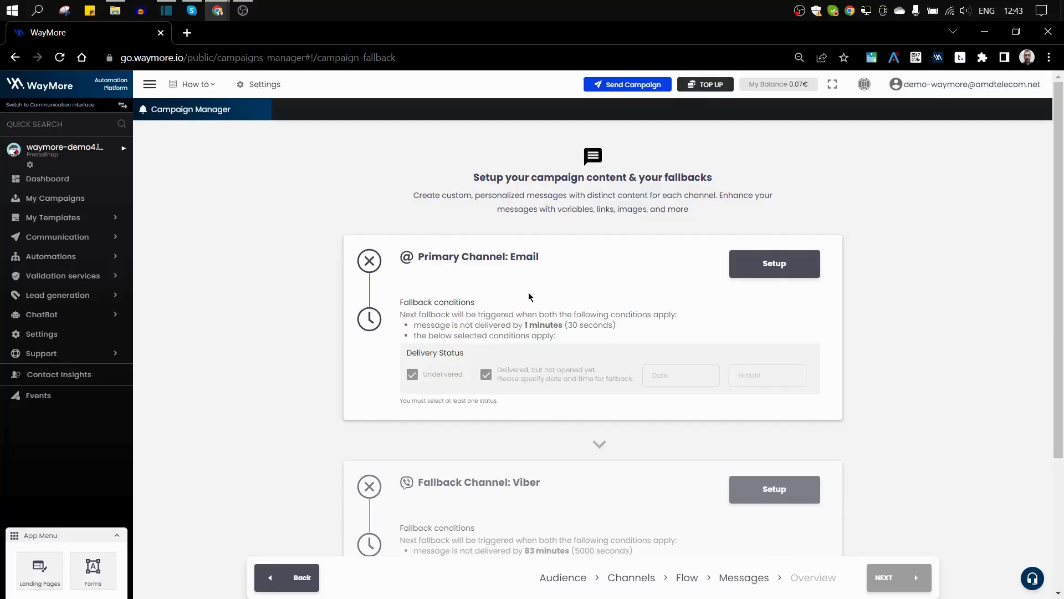
Start the Email channel setup with the sender name Waymore and the available maildemo sender address.
scroll(529, 296, down, 1)
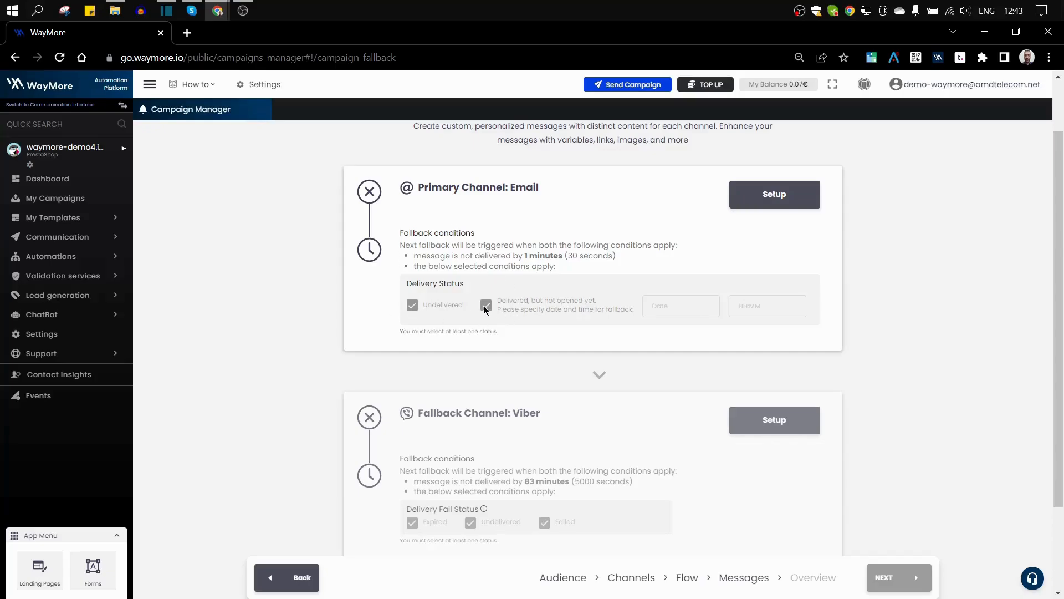
click(777, 197)
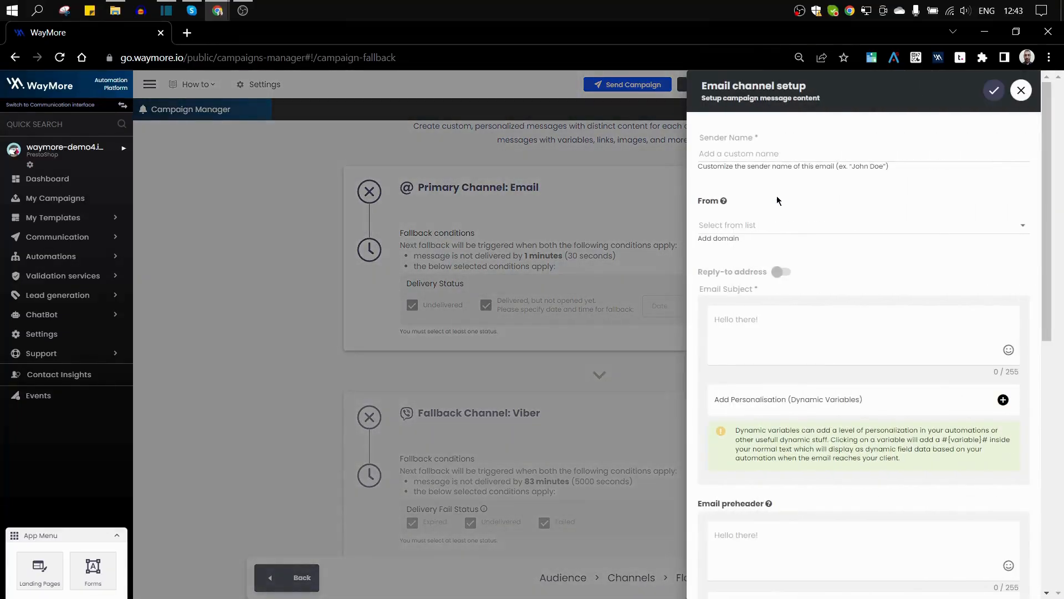
click(751, 150)
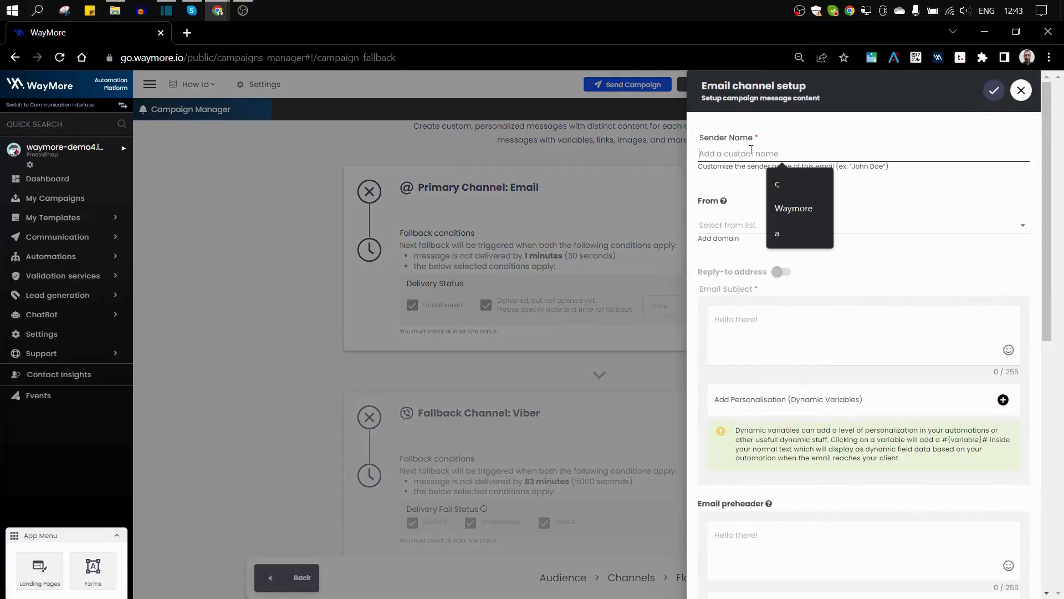
click(780, 209)
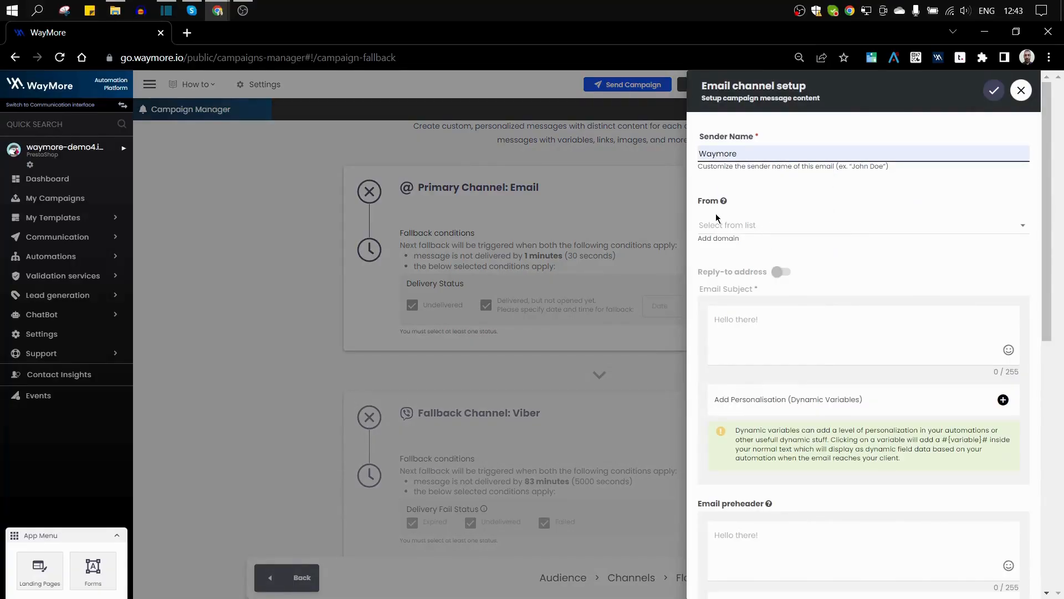
click(726, 227)
click(722, 237)
Enter "hi" as both the email subject and the email preheader.
click(738, 324)
text(H)
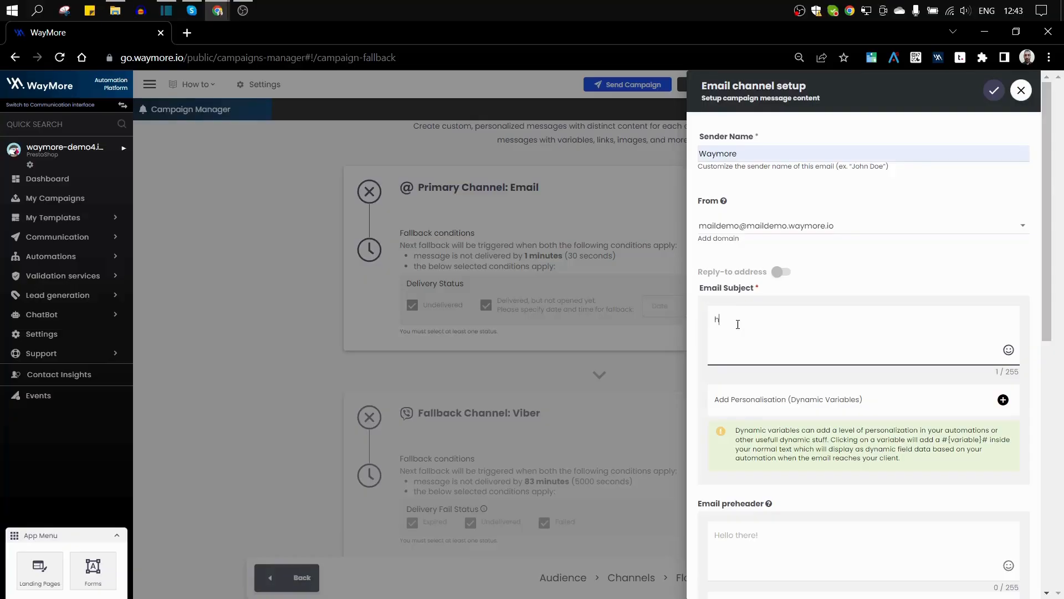
scroll(746, 327, down, 4)
click(744, 327)
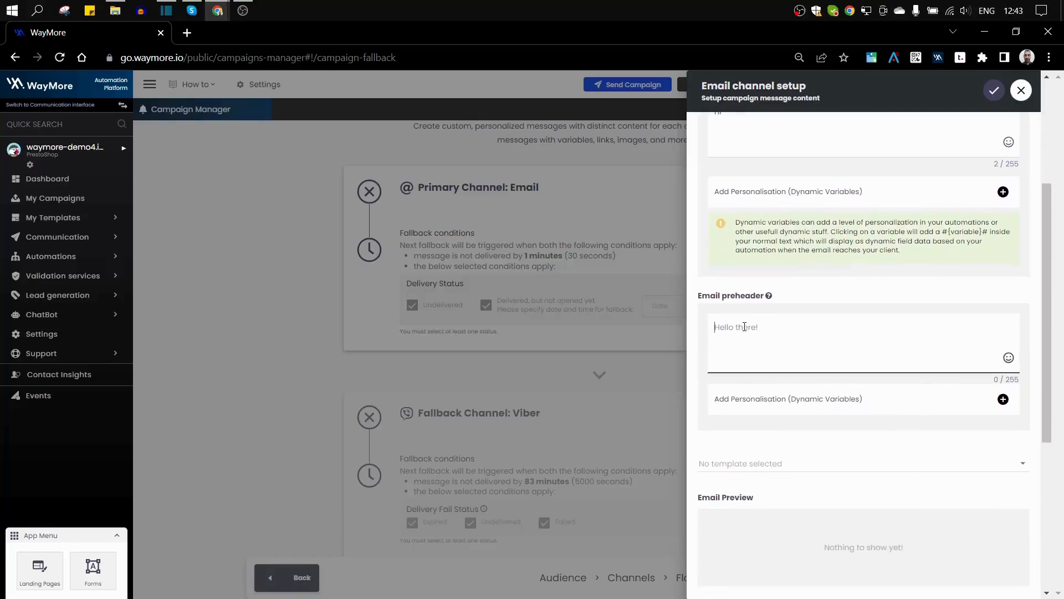
text(hi)
Choose the Museum email template and save the Email channel settings.
scroll(770, 328, down, 4)
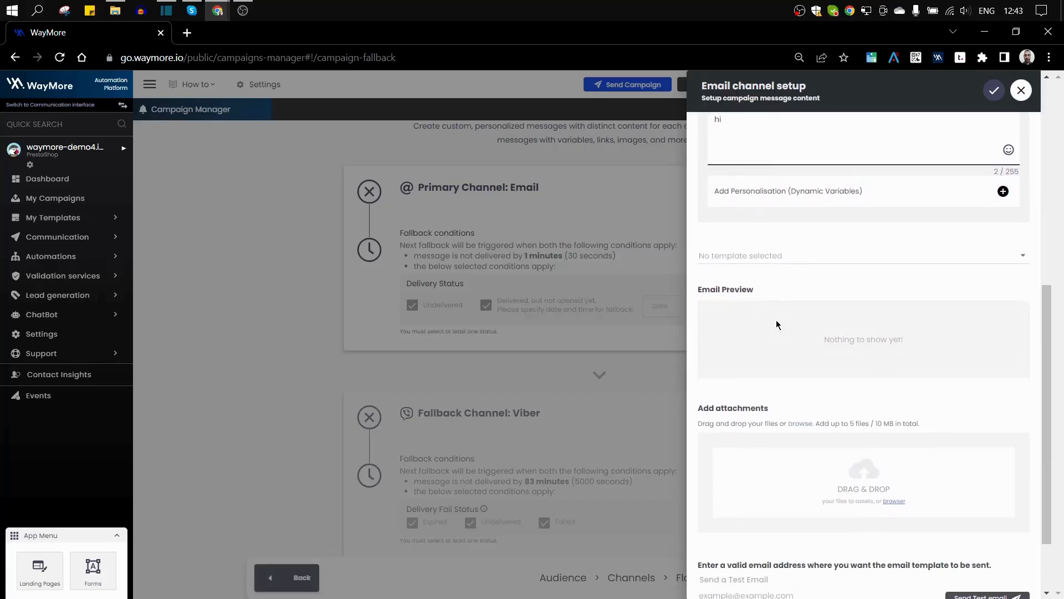
click(736, 266)
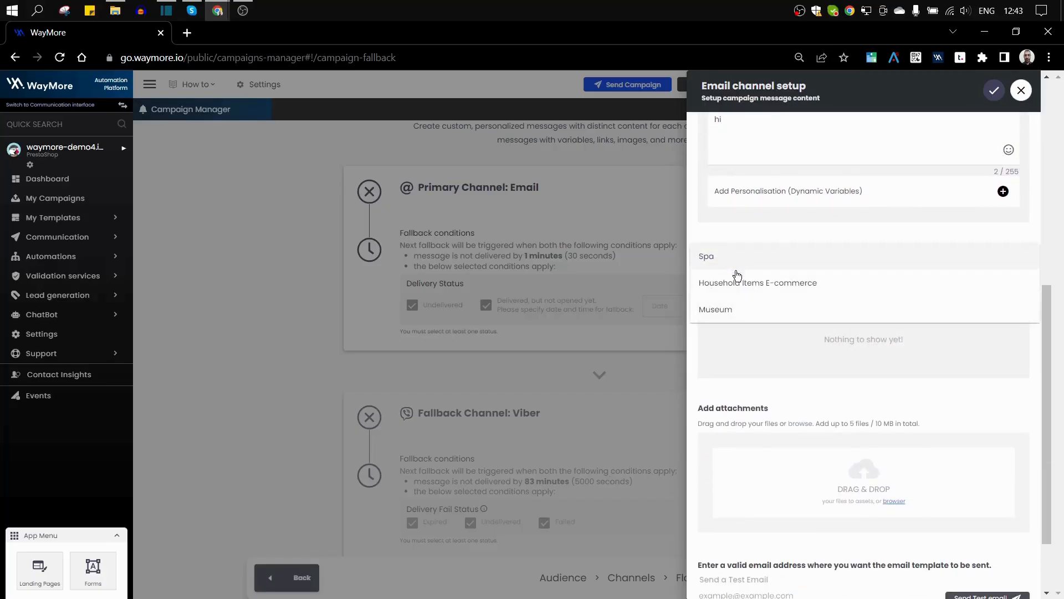
click(729, 310)
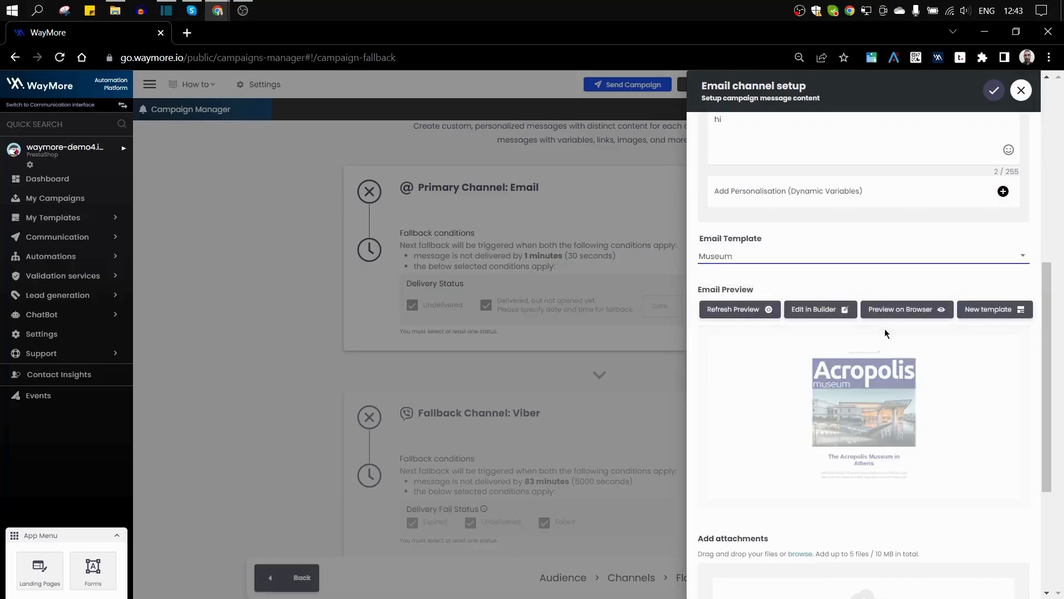
scroll(980, 359, down, 4)
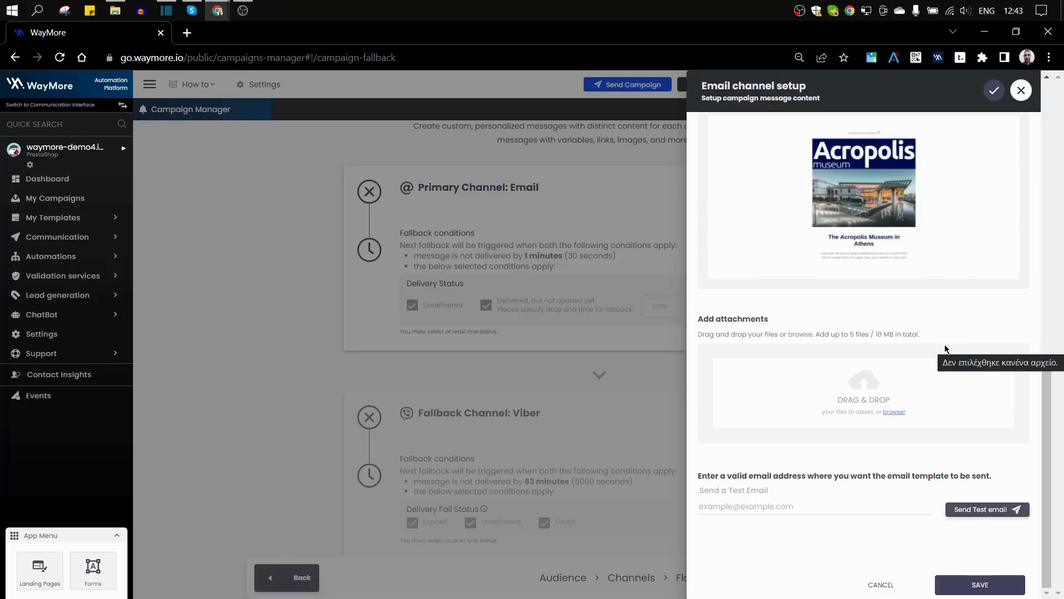
click(947, 588)
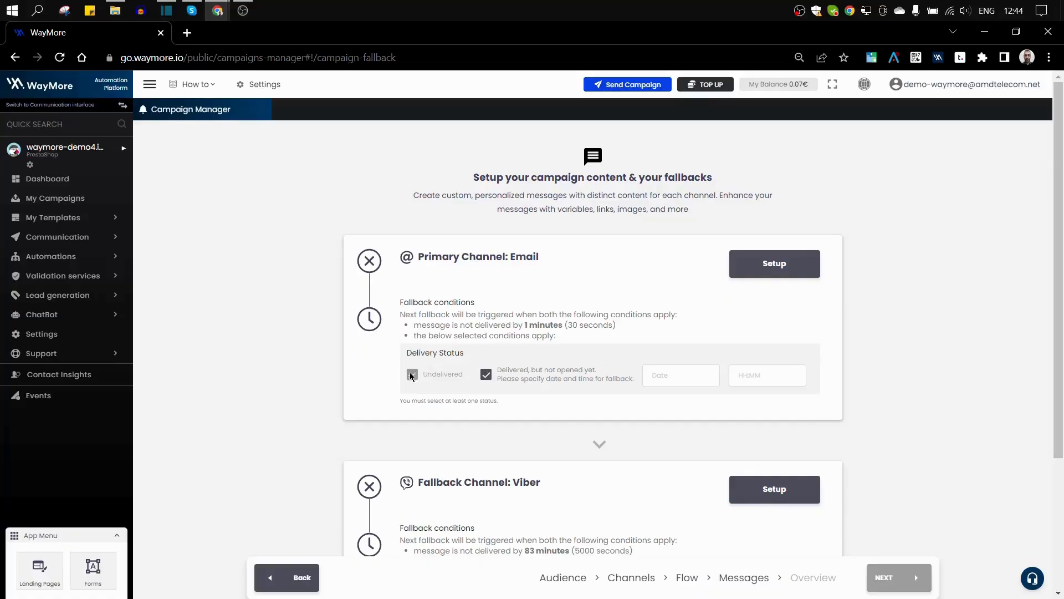
Switch the Email channel's "Delivered, but not opened yet" fallback condition off and on again.
click(487, 375)
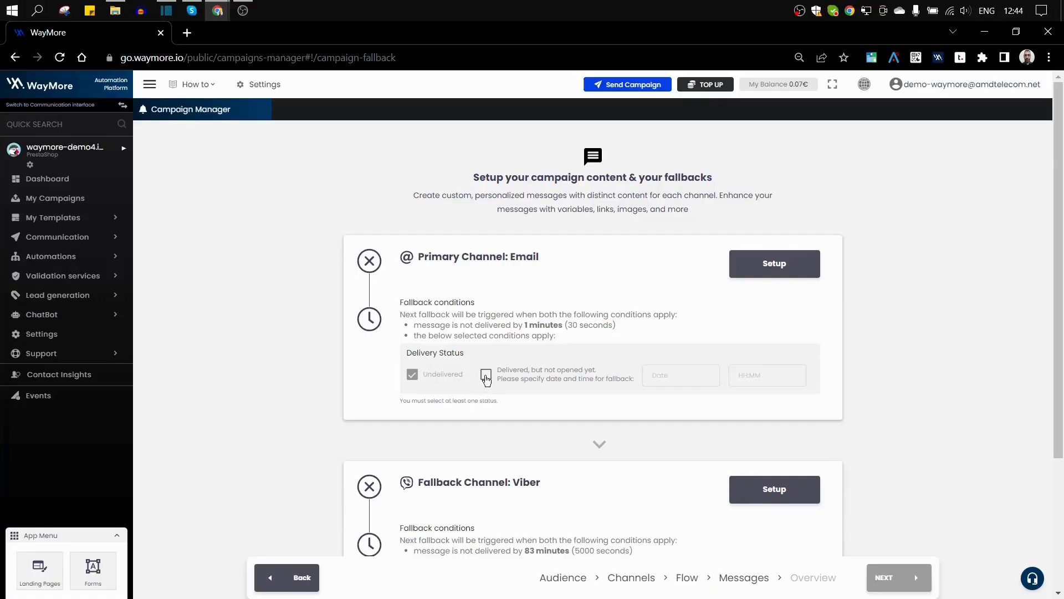
click(486, 376)
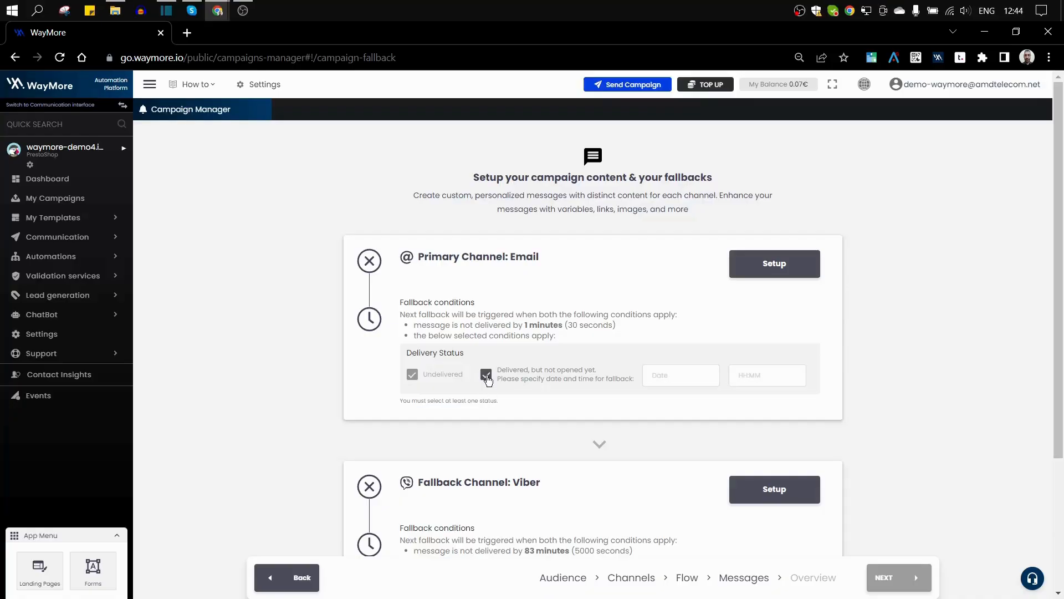
click(486, 377)
click(487, 377)
Set the Email channel's not-opened fallback to trigger on 05/30/2022 at 8:20 PM.
click(658, 381)
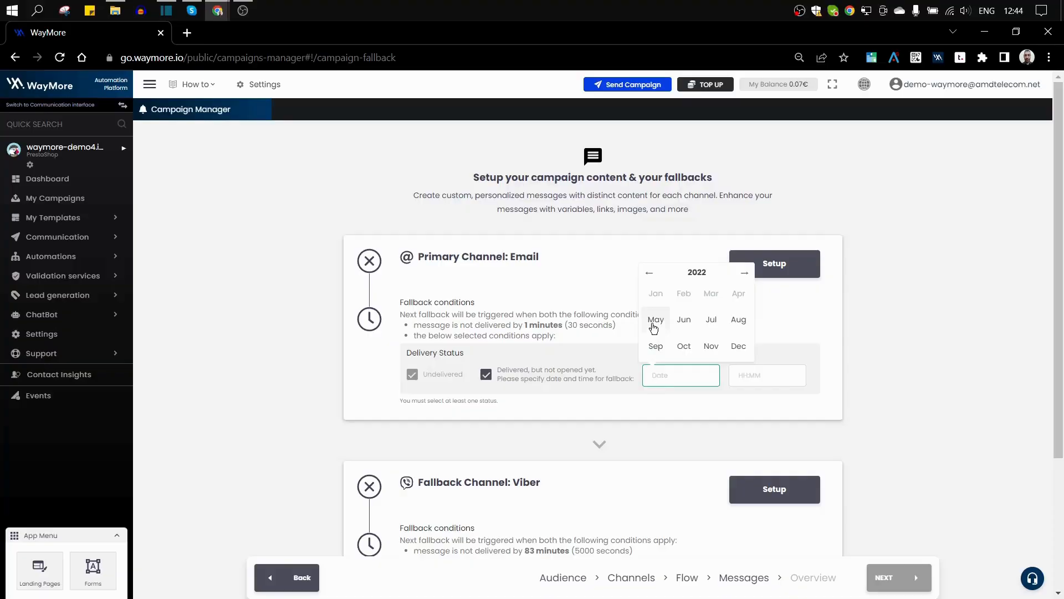
click(657, 321)
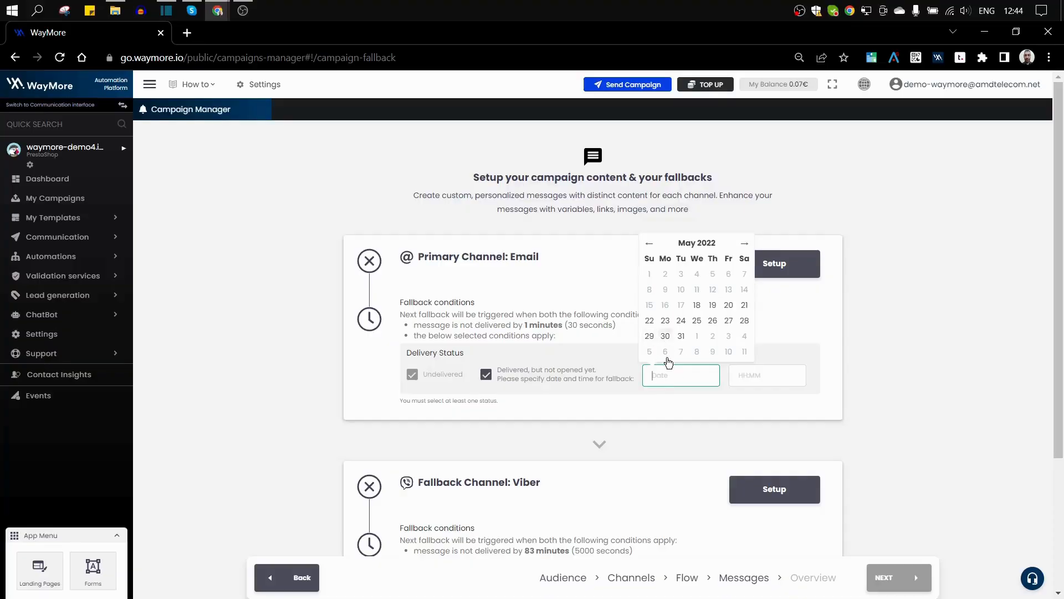
click(665, 336)
click(759, 383)
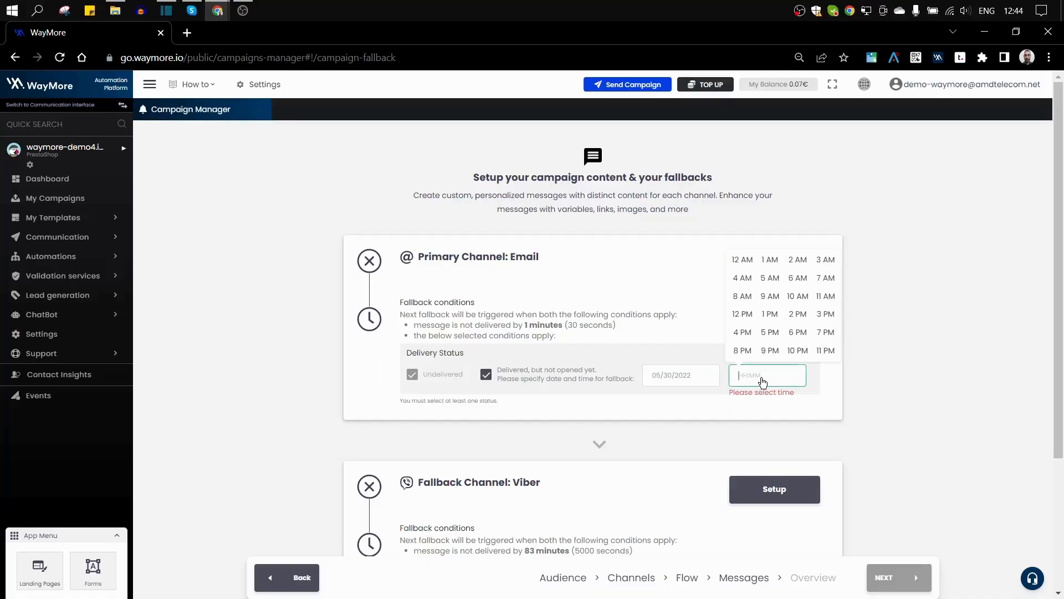
click(740, 350)
click(741, 332)
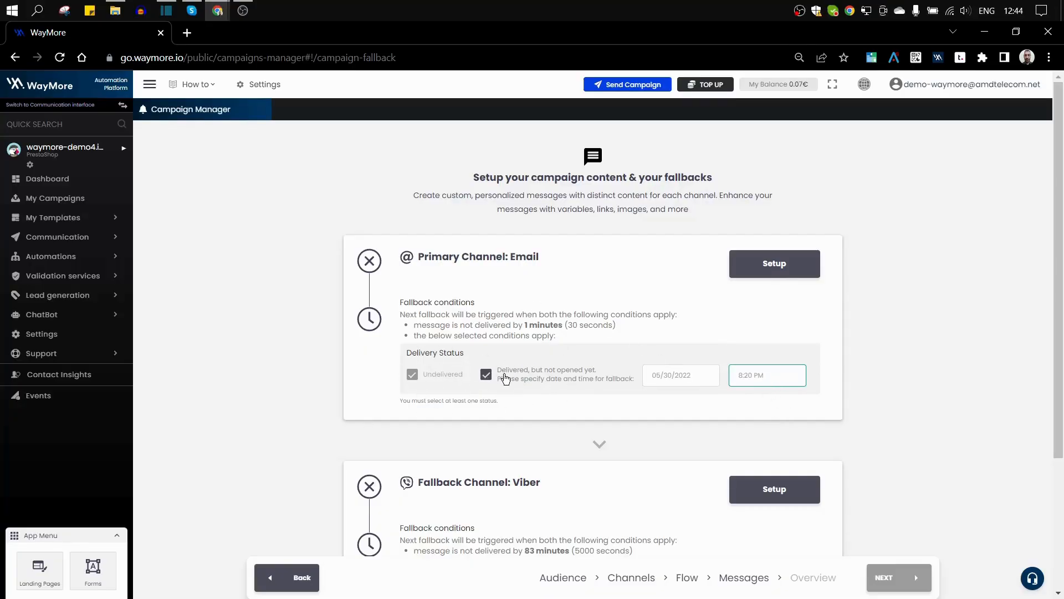
Start the Viber fallback channel setup with the Viber Id Test Viber and the Text Only layout.
scroll(505, 377, down, 3)
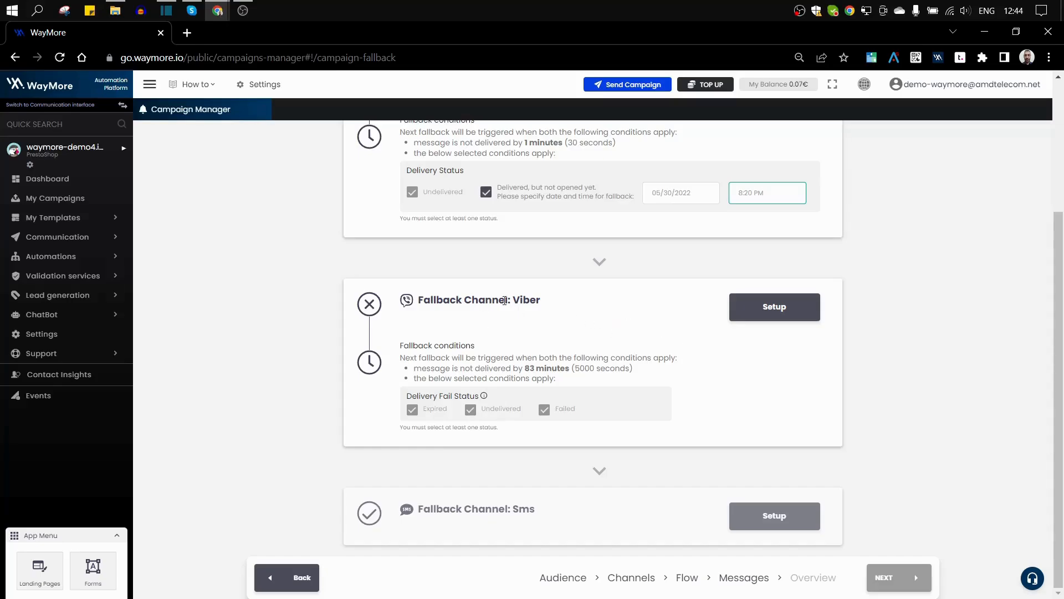
click(757, 308)
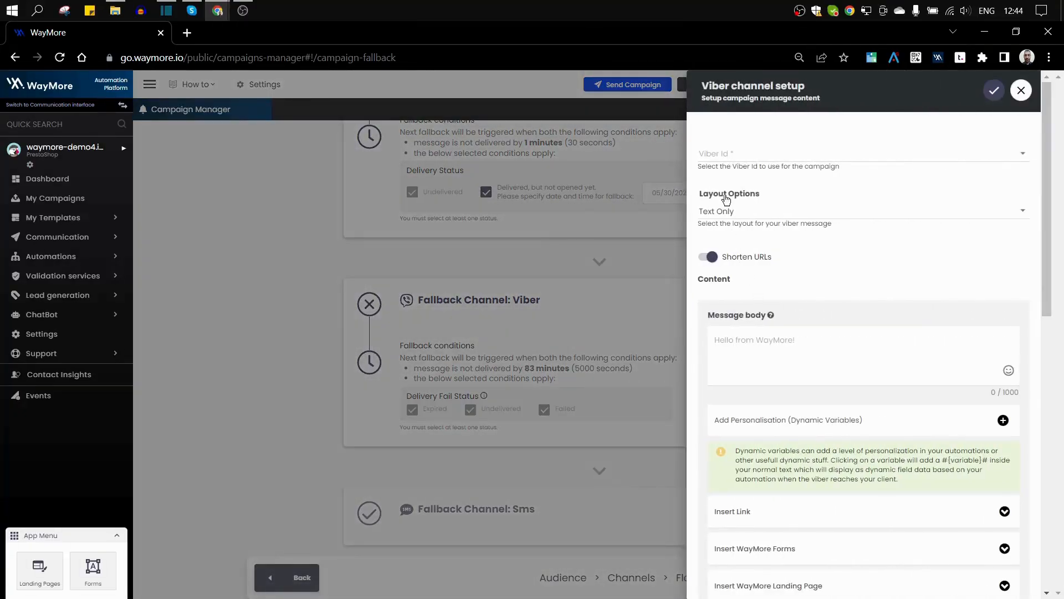
click(723, 159)
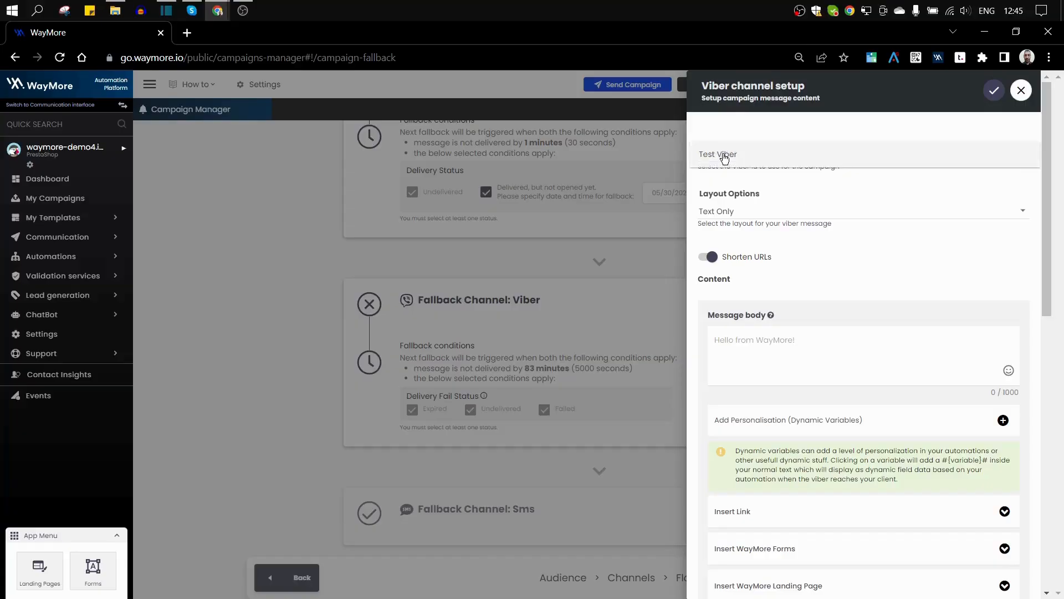
click(724, 156)
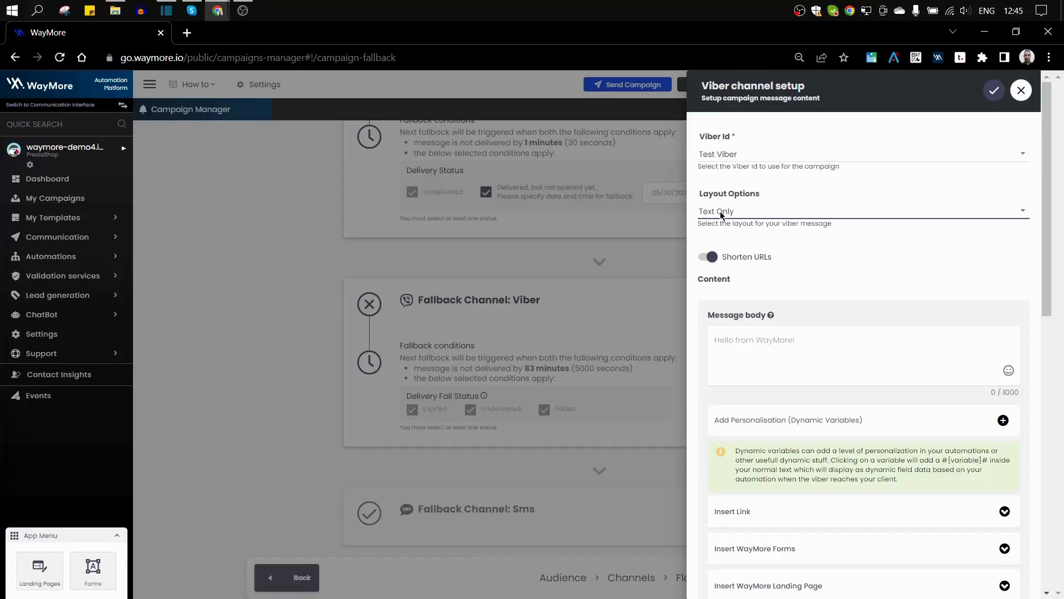
click(720, 214)
click(719, 214)
Enter "hi" as the Viber message body and save the Viber channel settings.
click(740, 339)
text(H)
scroll(749, 344, down, 5)
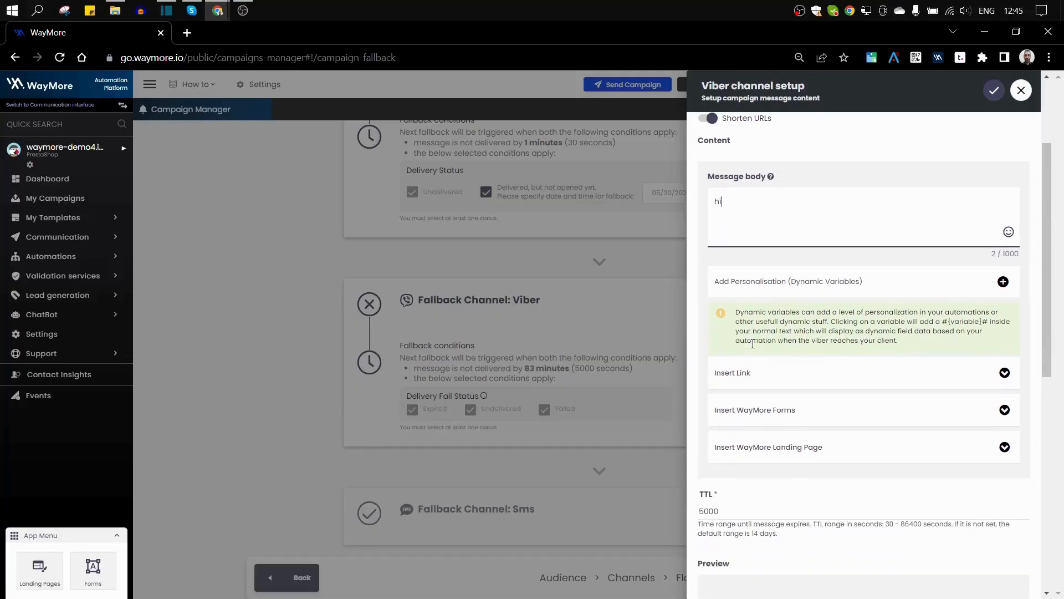
scroll(741, 361, down, 6)
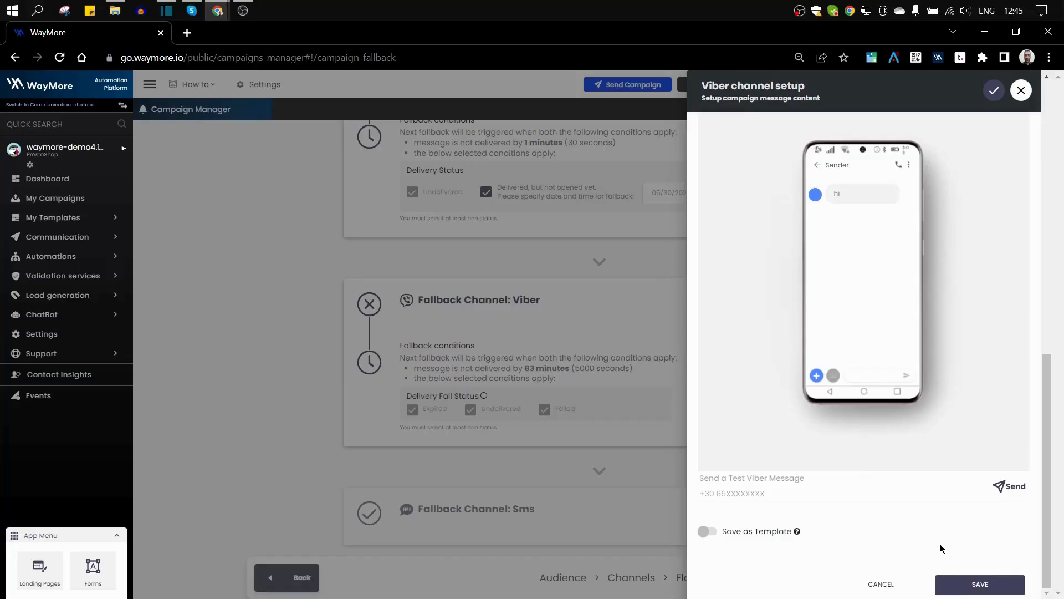
click(960, 590)
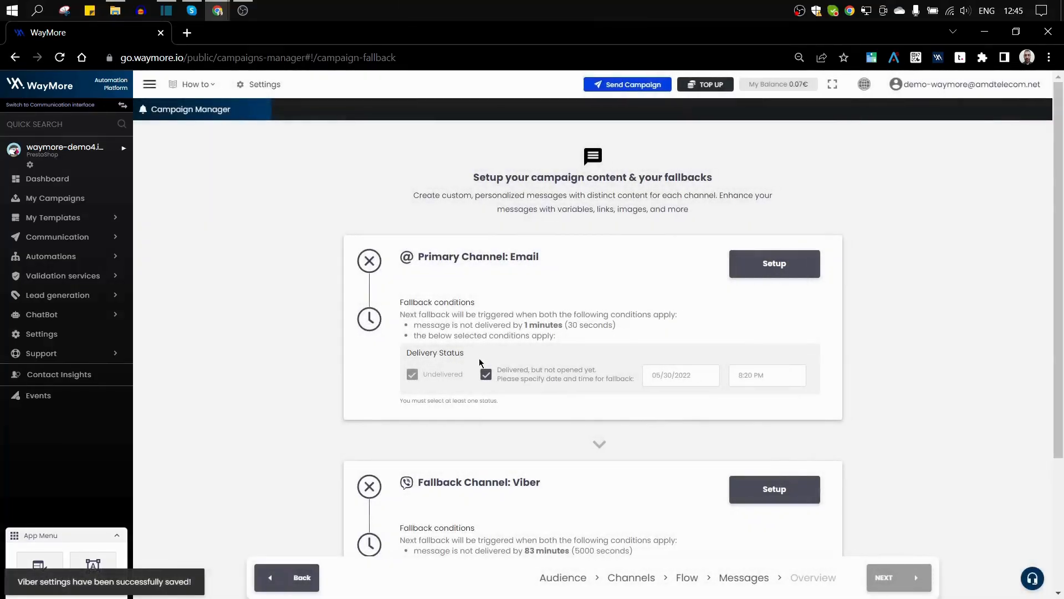
Try switching the Viber channel's Undelivered and Failed fallback statuses off and back on.
scroll(493, 388, down, 3)
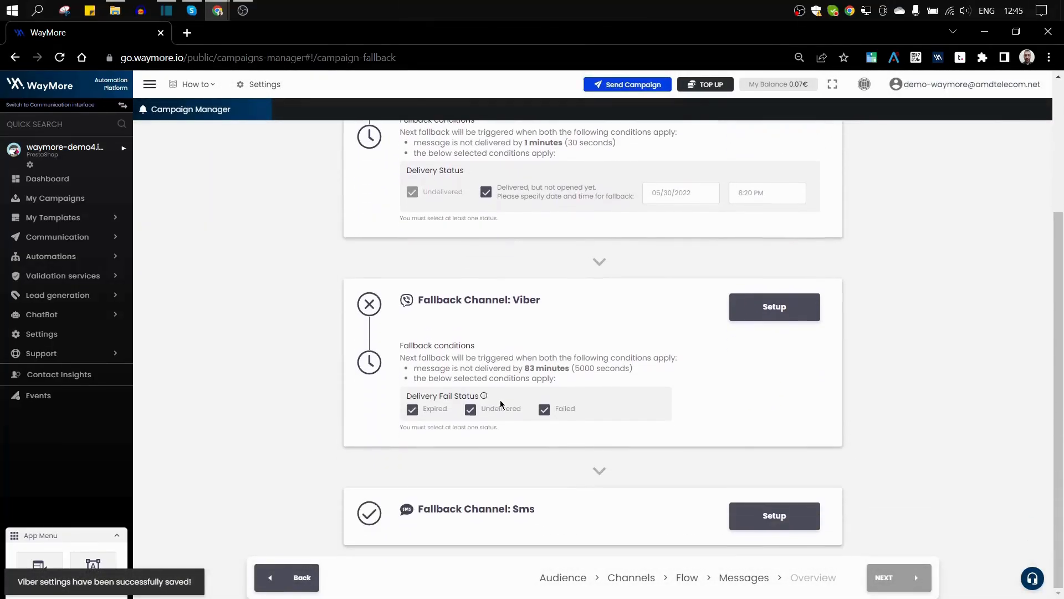
scroll(458, 408, up, 3)
scroll(487, 401, down, 3)
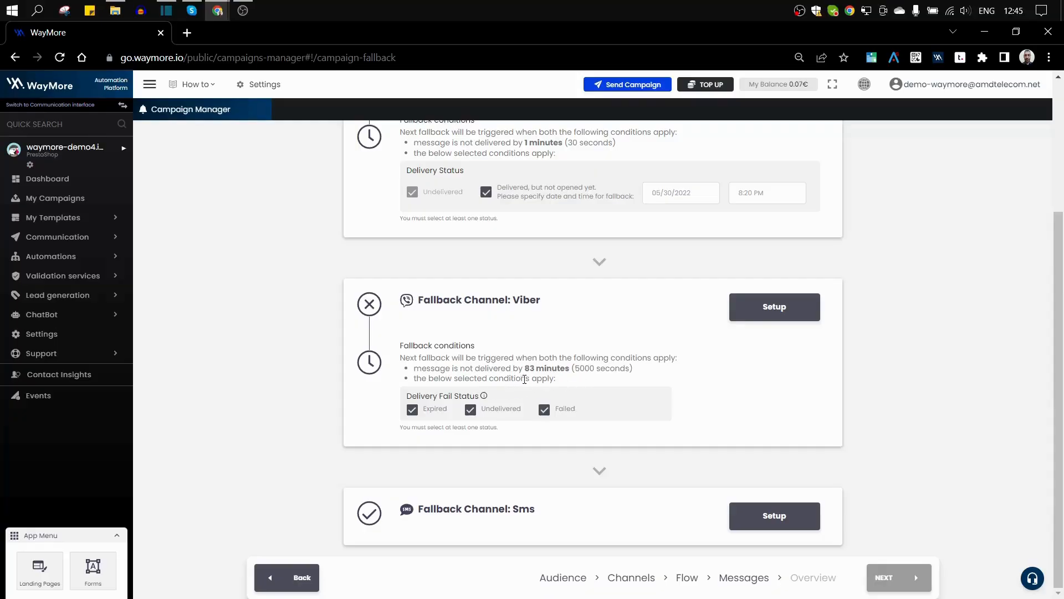
click(423, 418)
click(469, 412)
click(449, 416)
click(471, 411)
click(470, 410)
click(544, 410)
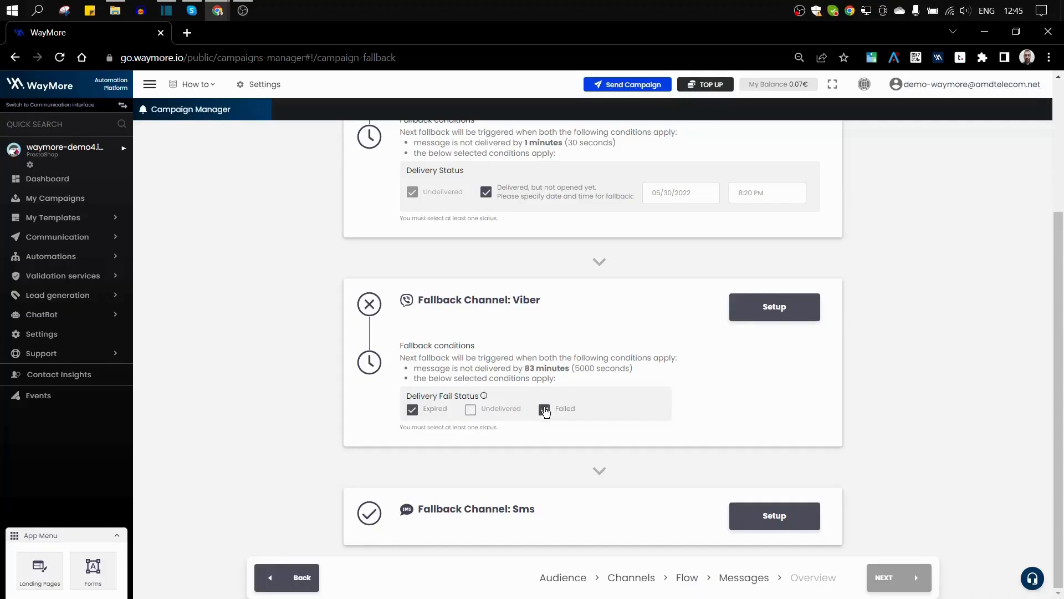
click(470, 411)
click(543, 410)
scroll(656, 435, up, 3)
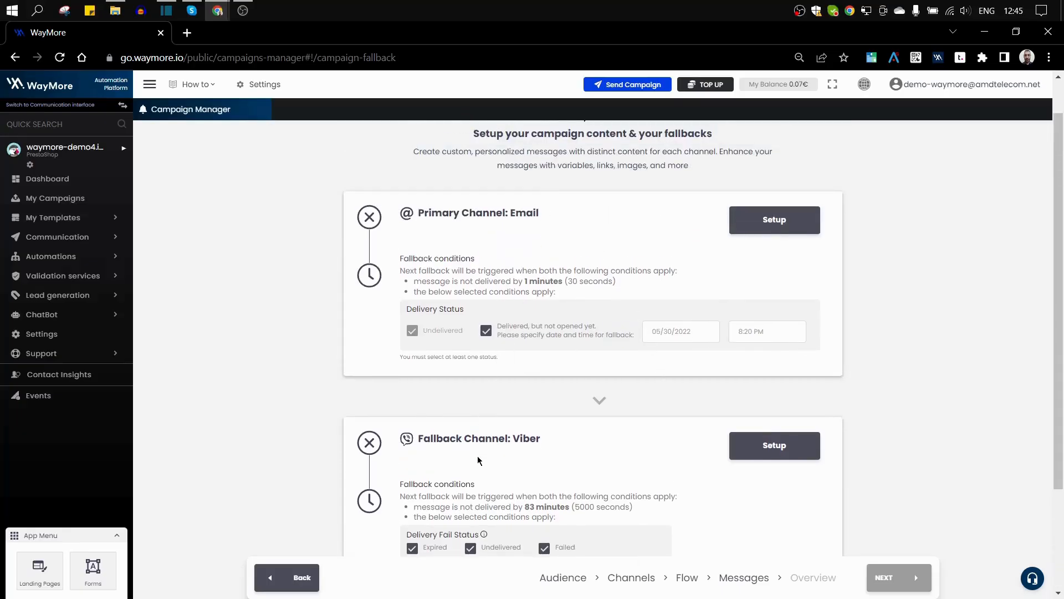
scroll(521, 431, down, 3)
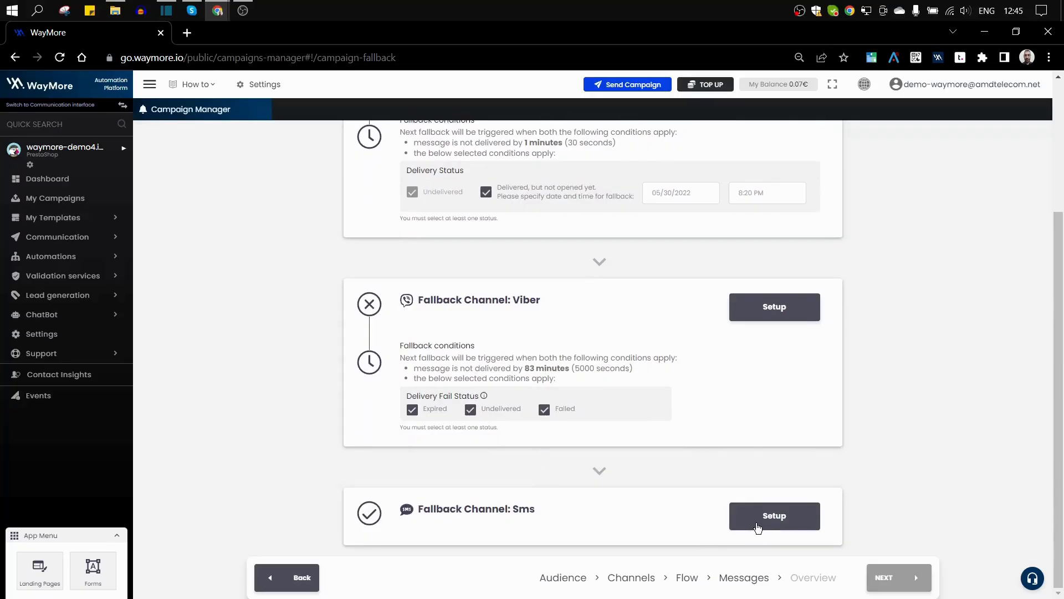
scroll(663, 430, up, 1)
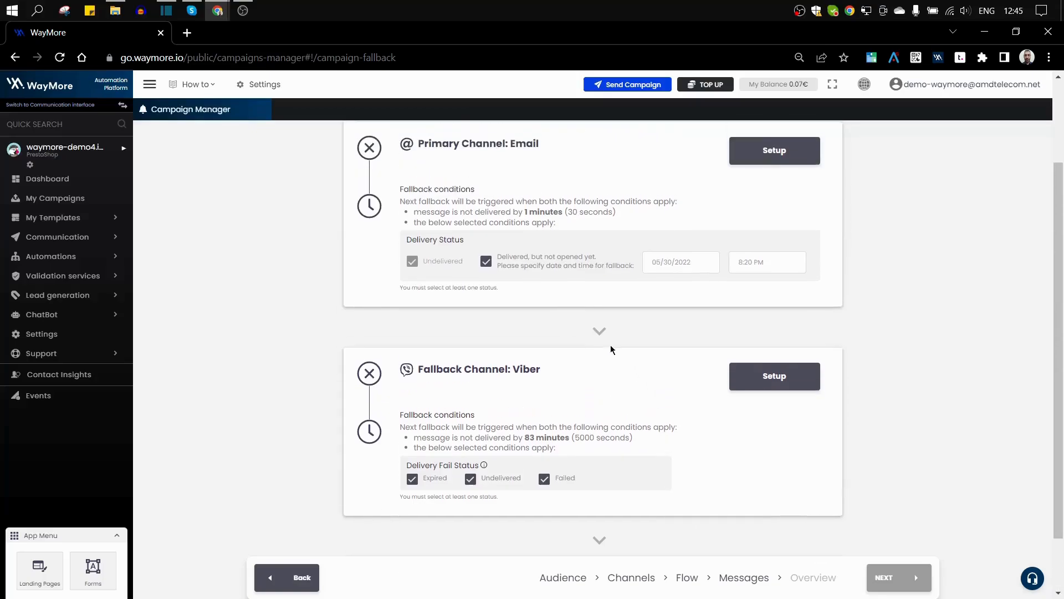